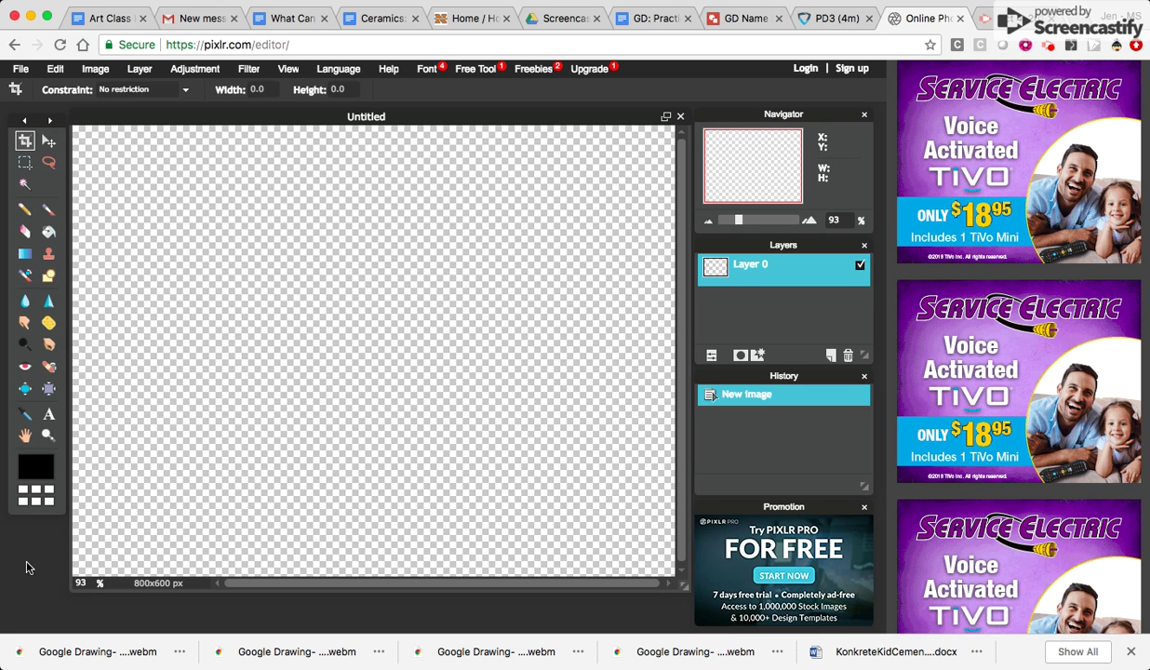
- Select the Brush tool (B) in the toolbox
left_click(50, 212)
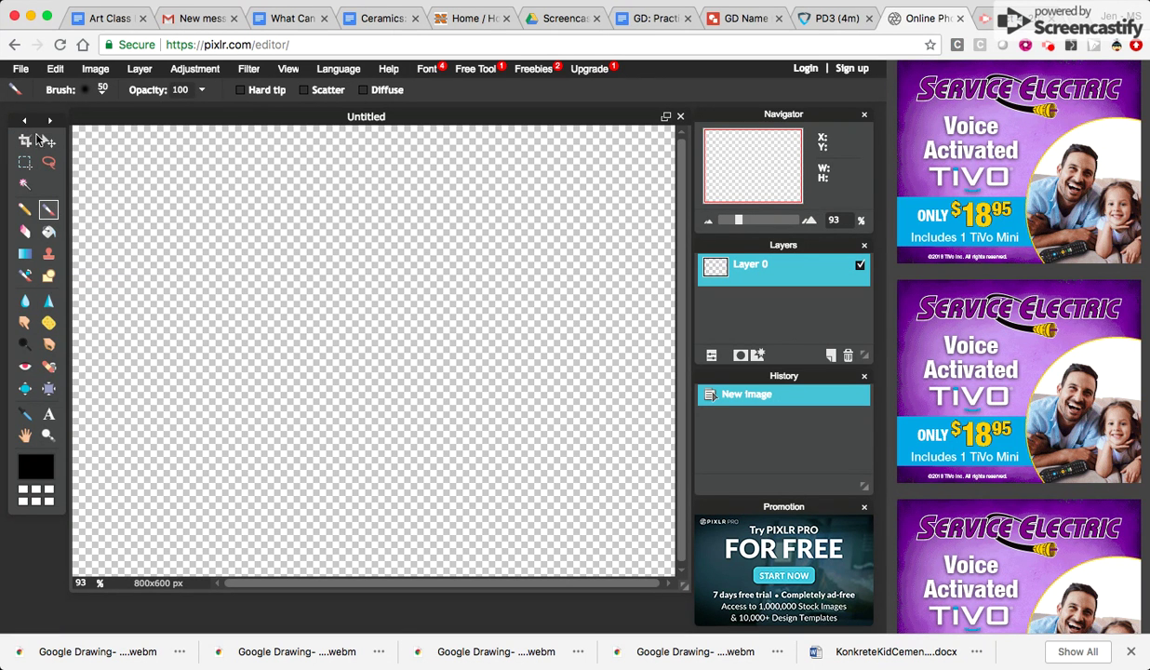
- Choose the 15 px hard brush preset and paint a black squiggle on the canvas's middle-left
left_click(101, 93)
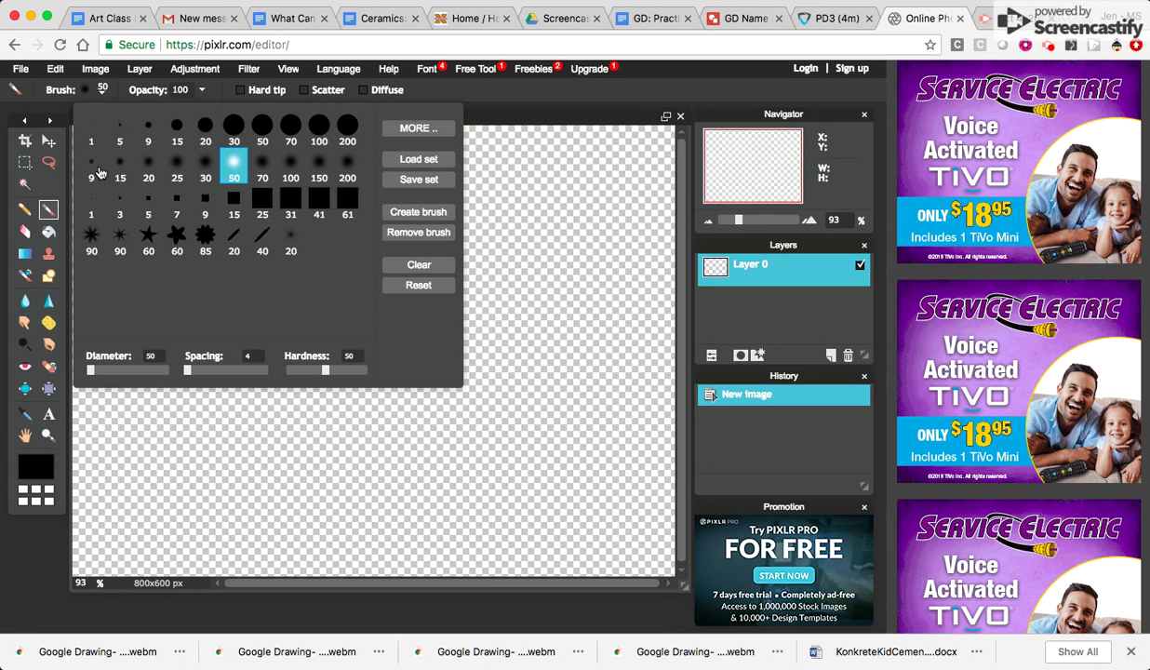
left_click(178, 131)
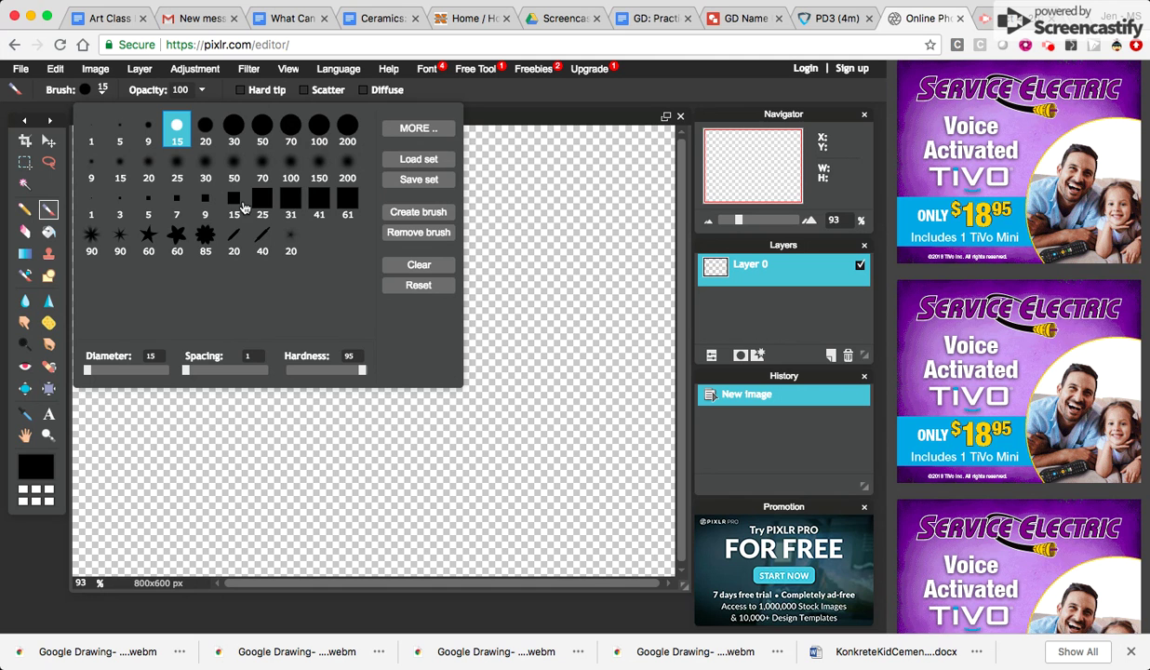
left_click(499, 106)
mouse_move(248, 275)
left_mouse_down()
mouse_move(290, 386)
mouse_move(270, 389)
left_mouse_up()
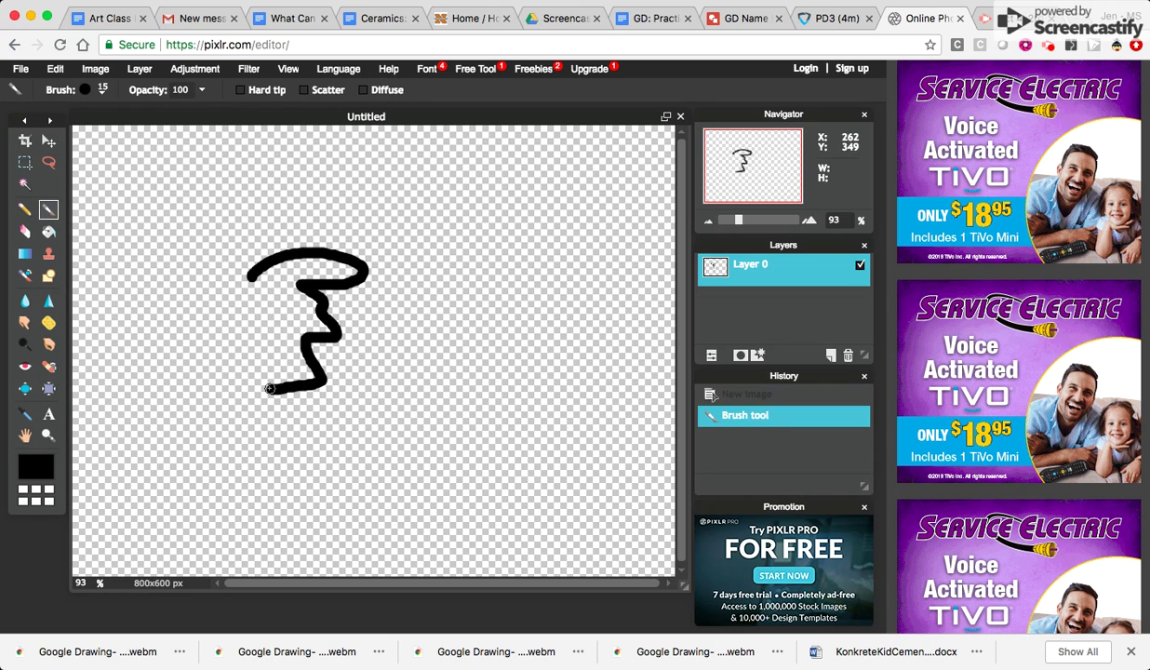